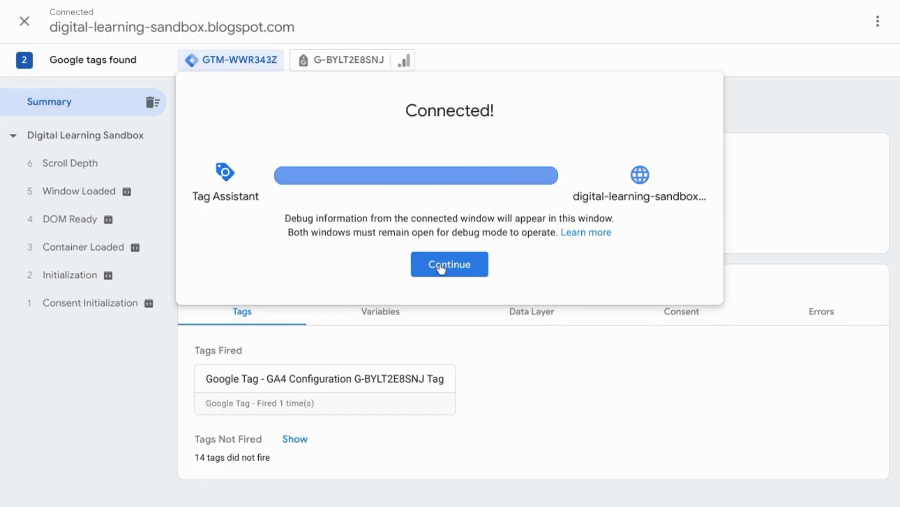
Continue into the connected debug session, visit the site's Resources page and check its recorded event group in Tag Assistant
{"action": "left_click", "coordinate": [441, 266]}
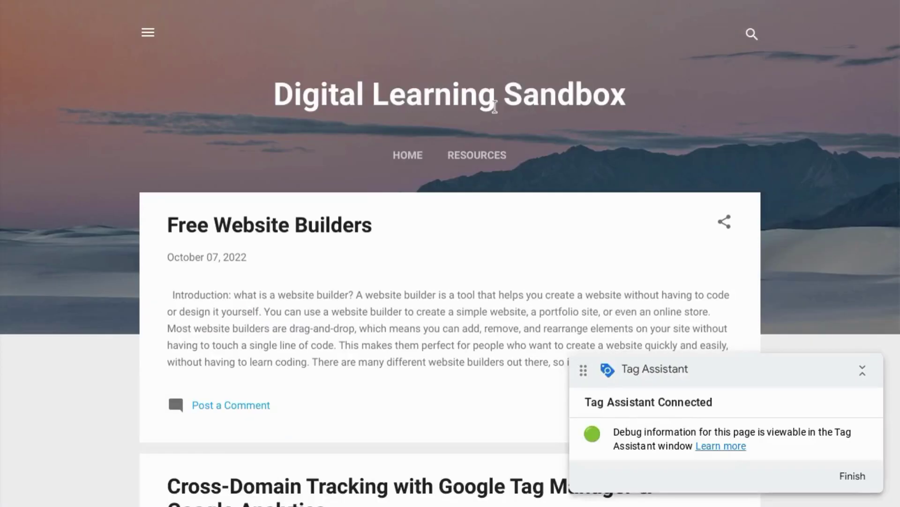
{"action": "left_click", "coordinate": [476, 156]}
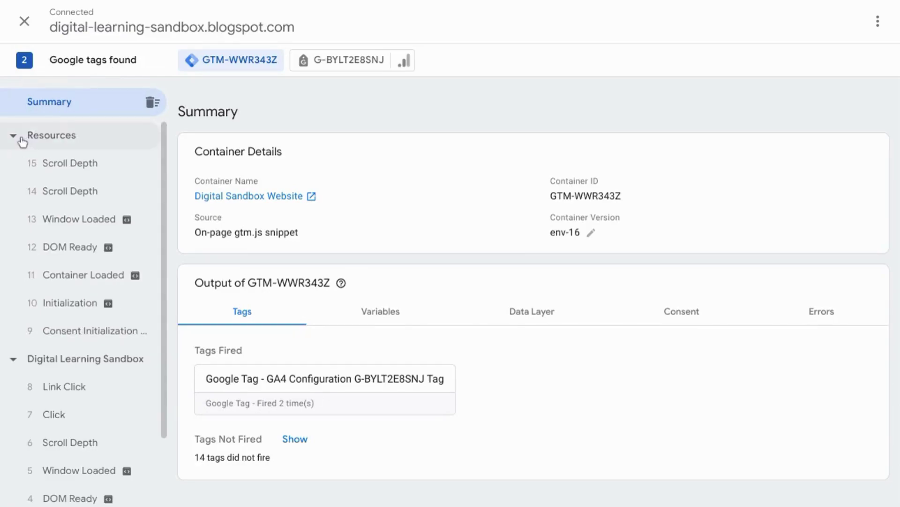
{"action": "left_click", "coordinate": [17, 140]}
{"action": "left_click", "coordinate": [16, 140]}
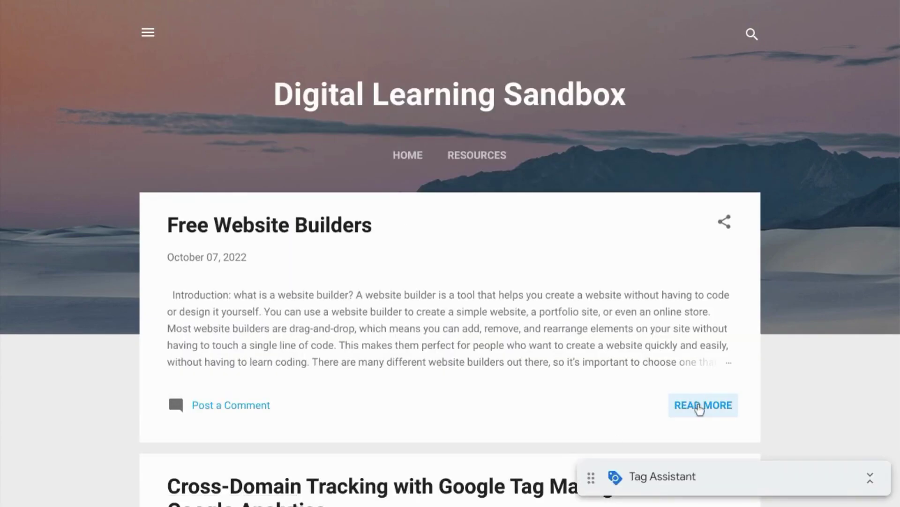
Follow the READ MORE link of the Free Website Builders post and review the details of GA4 - Event - Read More Tag
{"action": "left_click", "coordinate": [698, 406]}
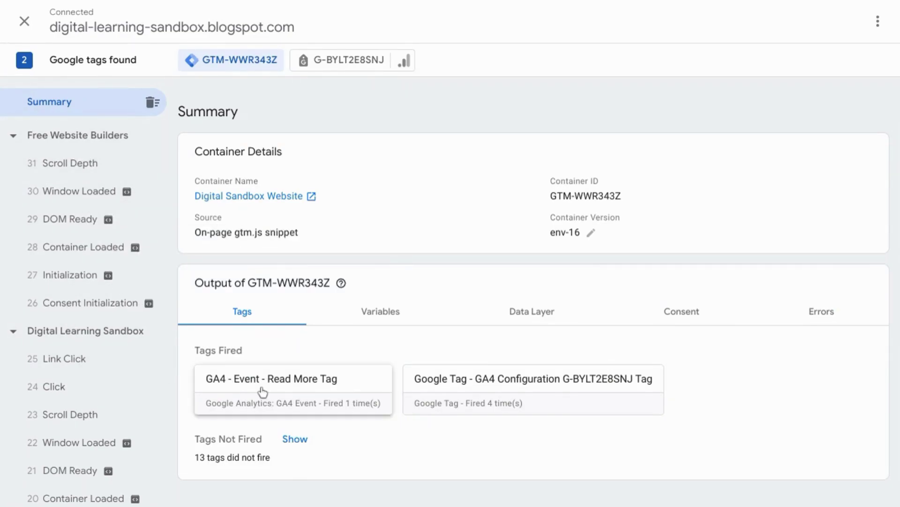
{"action": "left_click", "coordinate": [266, 385]}
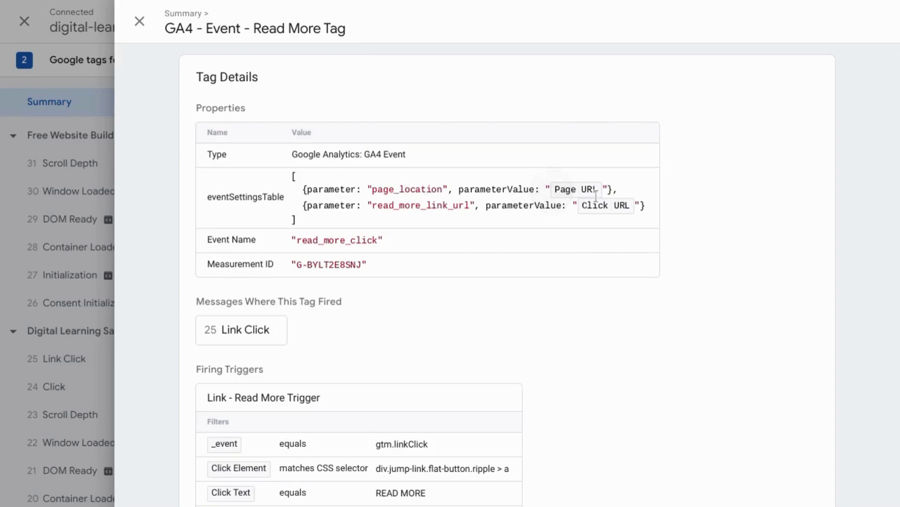
{"action": "scroll", "coordinate": [348, 240], "scroll_direction": "down", "scroll_amount": 1}
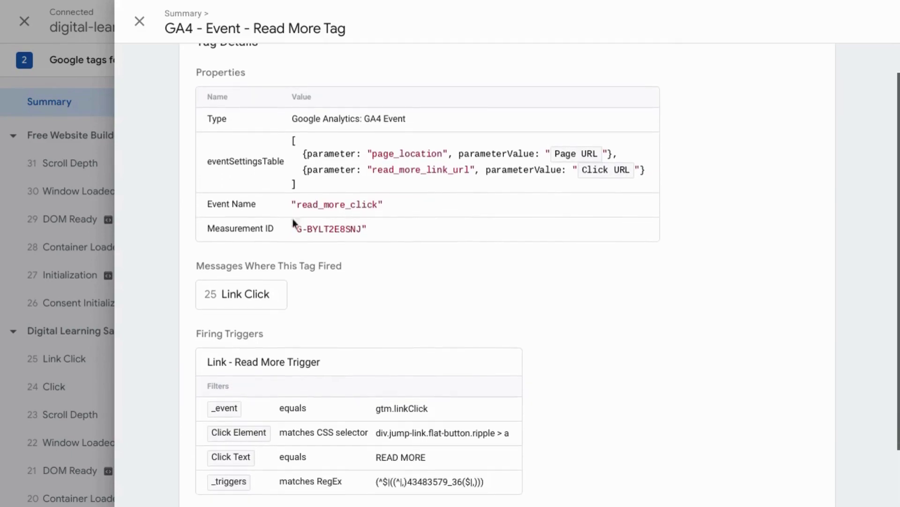
{"action": "scroll", "coordinate": [271, 209], "scroll_direction": "down", "scroll_amount": 1}
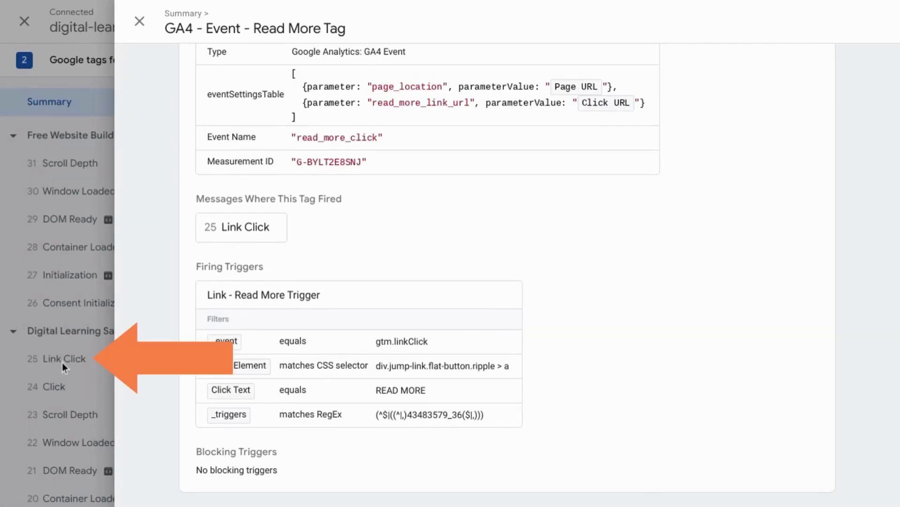
{"action": "scroll", "coordinate": [315, 254], "scroll_direction": "down", "scroll_amount": 1}
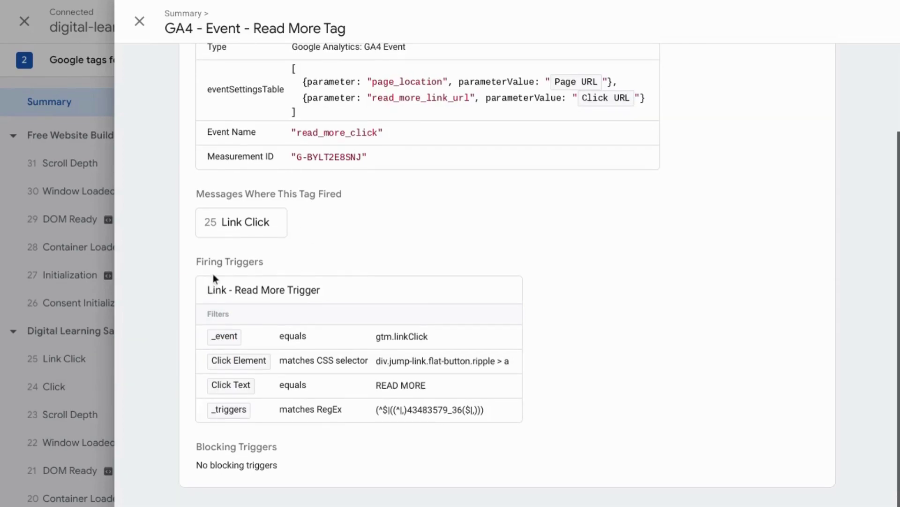
{"action": "key", "text": "Escape"}
Review the fired Google Tag - GA4 Configuration details and open the Read More Tag's details for the Link Click message
{"action": "left_click", "coordinate": [450, 381]}
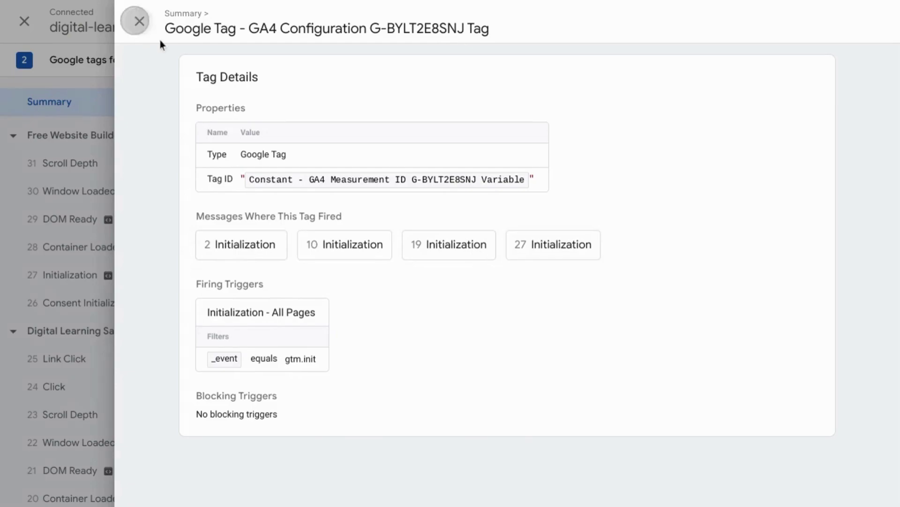
{"action": "left_click", "coordinate": [139, 21]}
{"action": "left_click", "coordinate": [297, 380]}
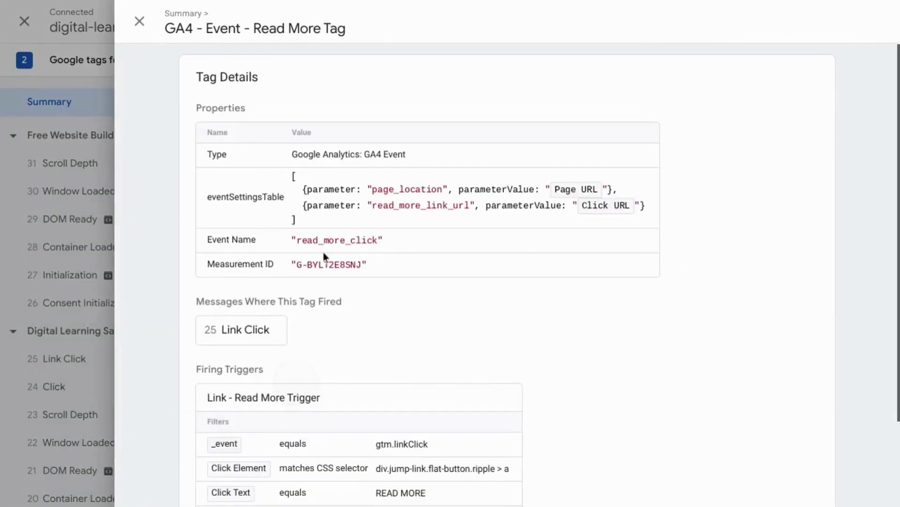
{"action": "left_click", "coordinate": [239, 330]}
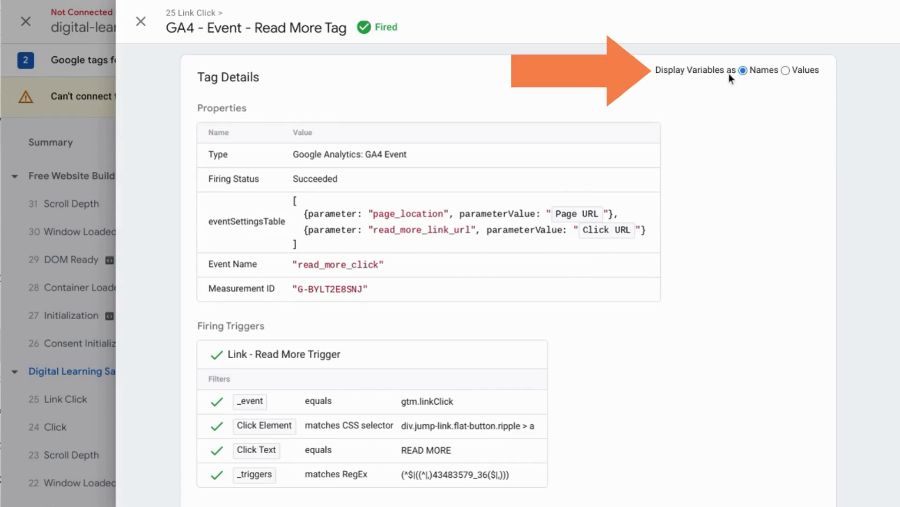
Display the Read More Tag's variables as values and examine its page_location parameter, read_more_link_url parameter and firing triggers
{"action": "left_click", "coordinate": [786, 71]}
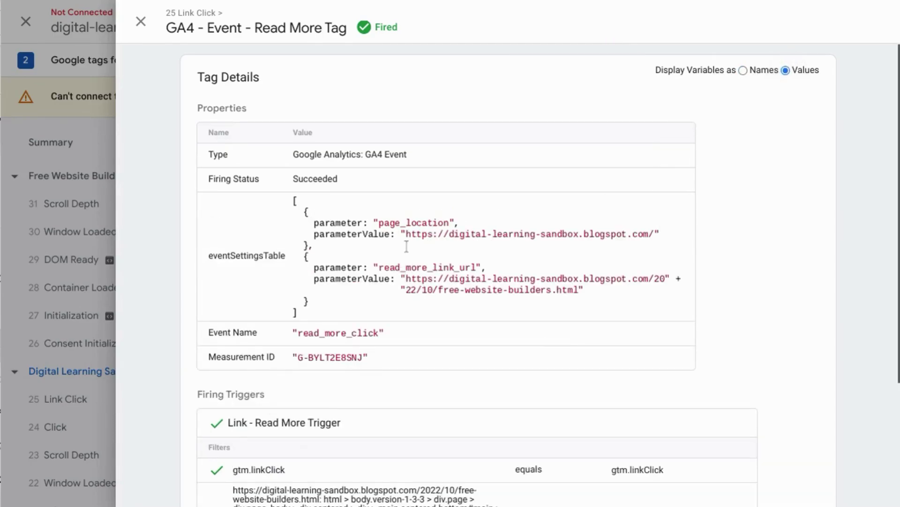
{"action": "left_click", "coordinate": [743, 71]}
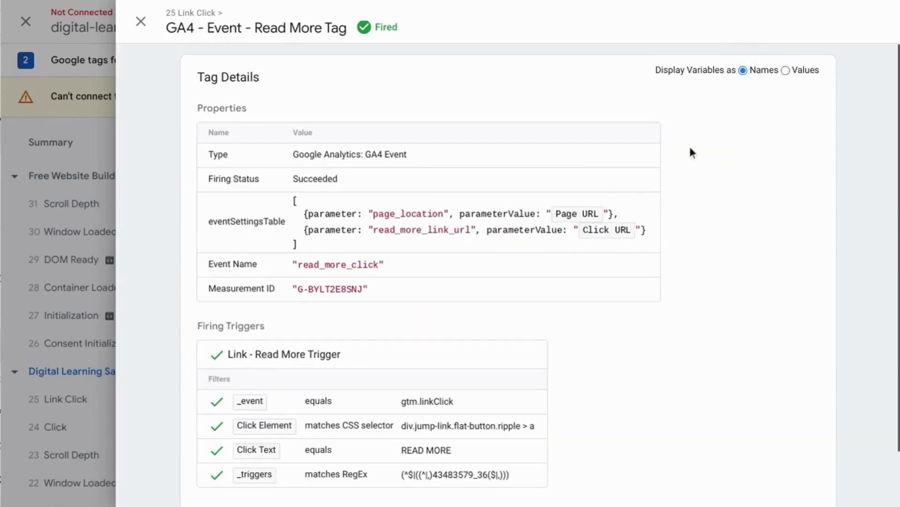
{"action": "left_click", "coordinate": [785, 70]}
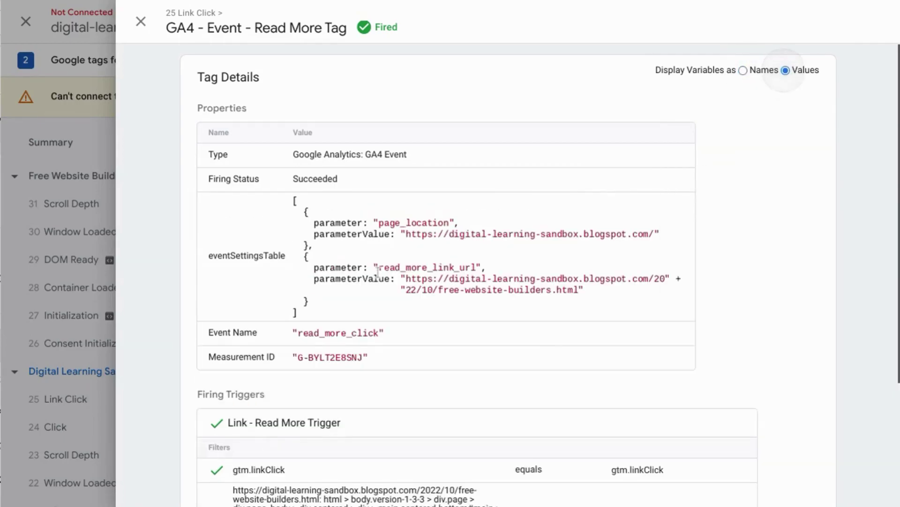
{"action": "left_click_drag", "start_coordinate": [405, 235], "coordinate": [655, 233]}
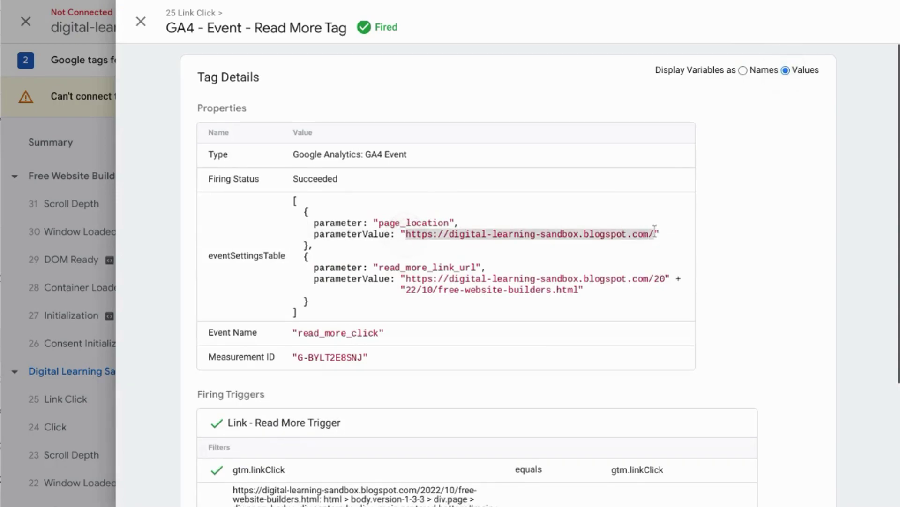
{"action": "scroll", "coordinate": [451, 291], "scroll_direction": "down", "scroll_amount": 4}
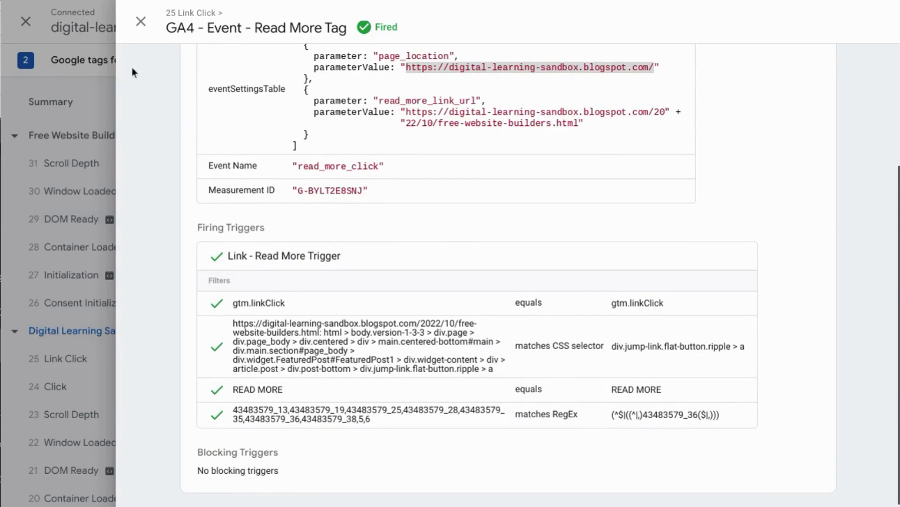
{"action": "left_click", "coordinate": [141, 22]}
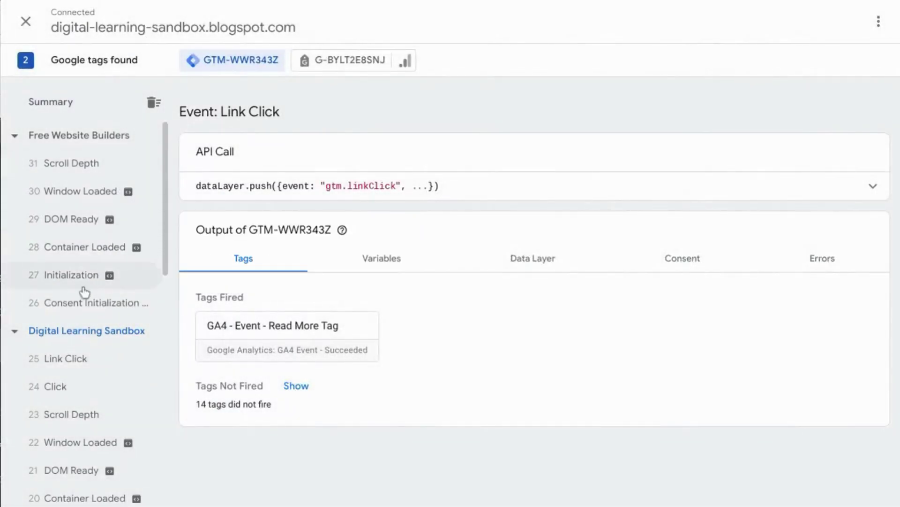
Show the tags not fired on the 25 Link Click event and examine the firing triggers of GA4 - Event - Menu Click Tag
{"action": "left_click", "coordinate": [78, 367]}
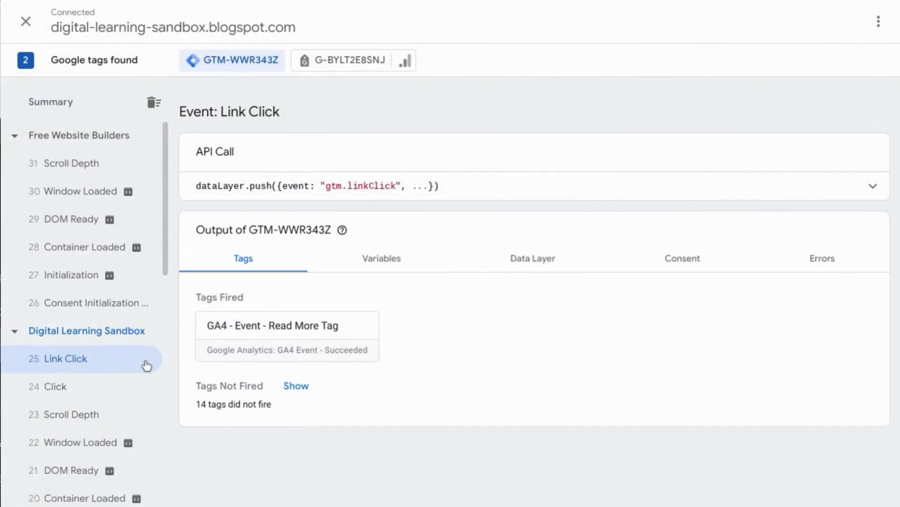
{"action": "left_click", "coordinate": [297, 386]}
{"action": "scroll", "coordinate": [535, 315], "scroll_direction": "down", "scroll_amount": 5}
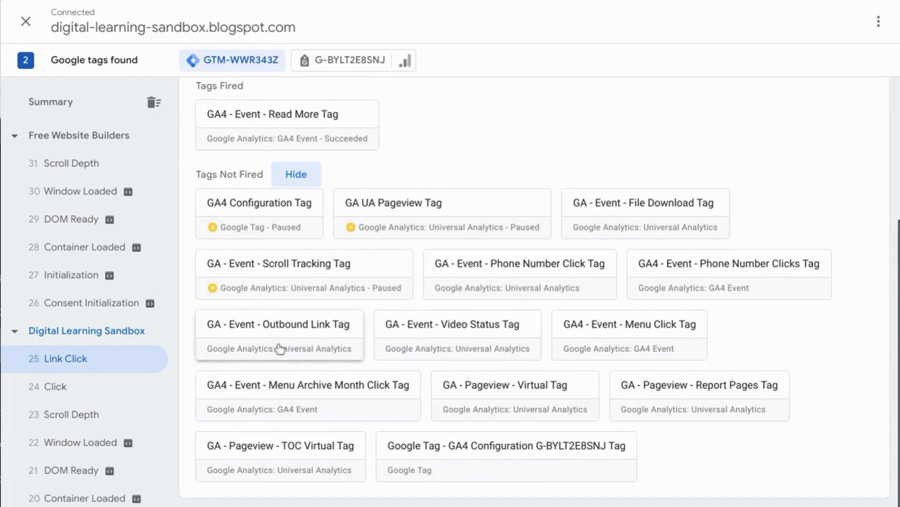
{"action": "left_click", "coordinate": [612, 331]}
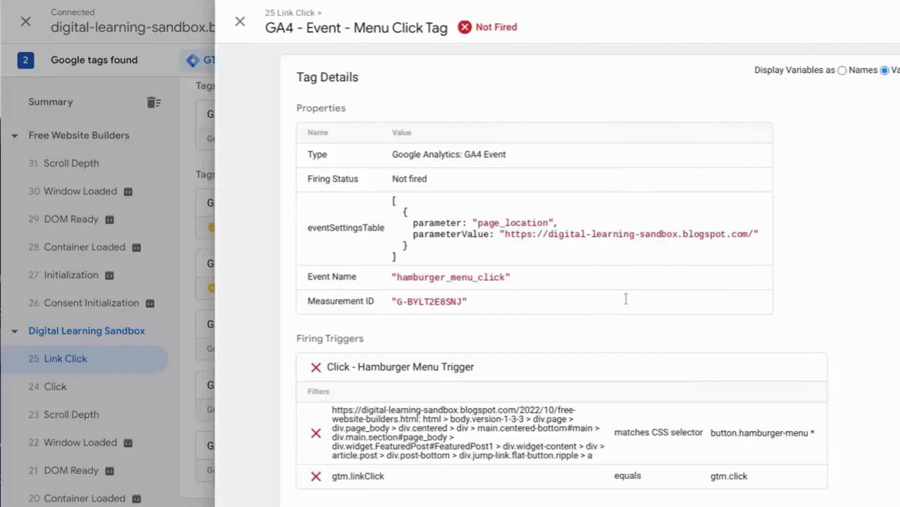
{"action": "scroll", "coordinate": [531, 253], "scroll_direction": "down", "scroll_amount": 2}
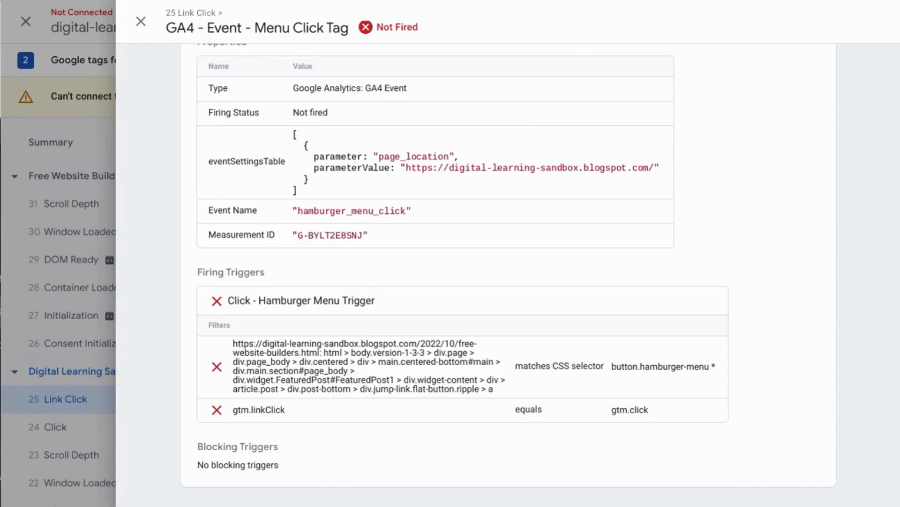
{"action": "left_click", "coordinate": [140, 23]}
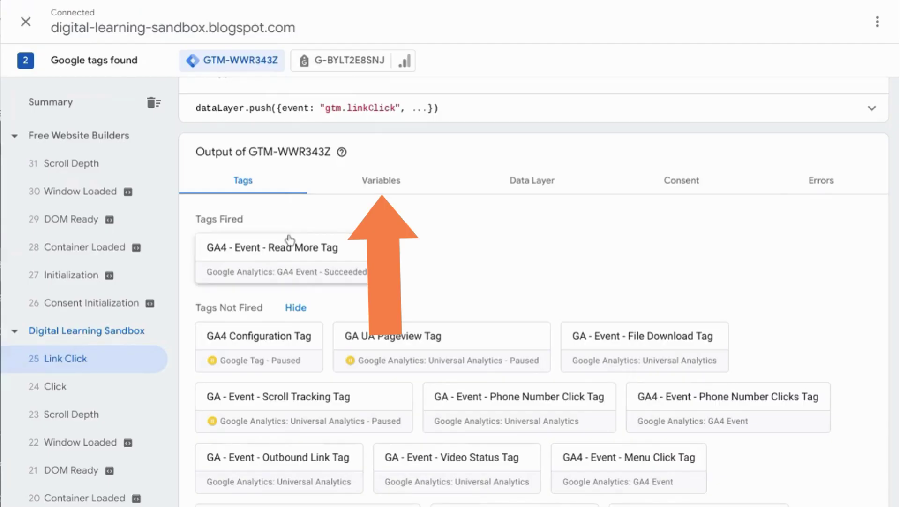
Examine the variables of the Link Click event, highlighting the values of Click Text and Click URL
{"action": "left_click", "coordinate": [379, 188]}
{"action": "scroll", "coordinate": [282, 216], "scroll_direction": "down", "scroll_amount": 1}
{"action": "scroll", "coordinate": [243, 195], "scroll_direction": "down", "scroll_amount": 1}
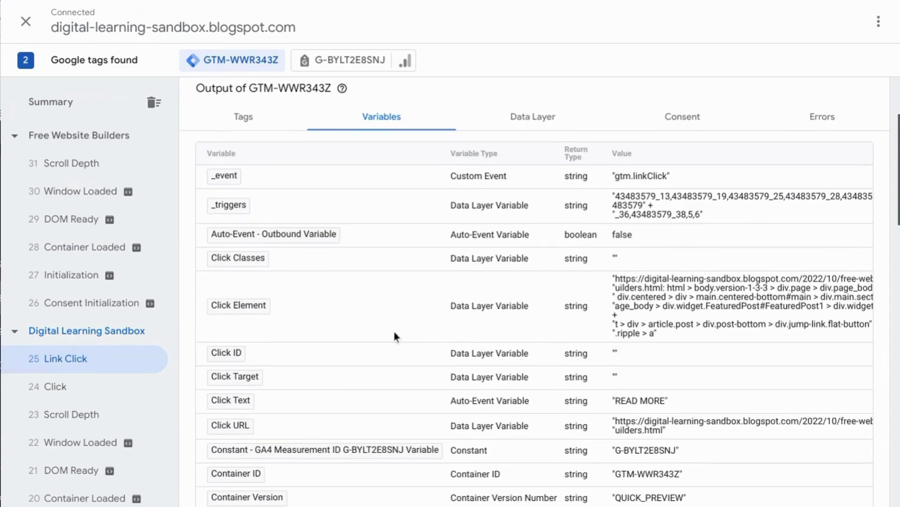
{"action": "scroll", "coordinate": [394, 331], "scroll_direction": "down", "scroll_amount": 2}
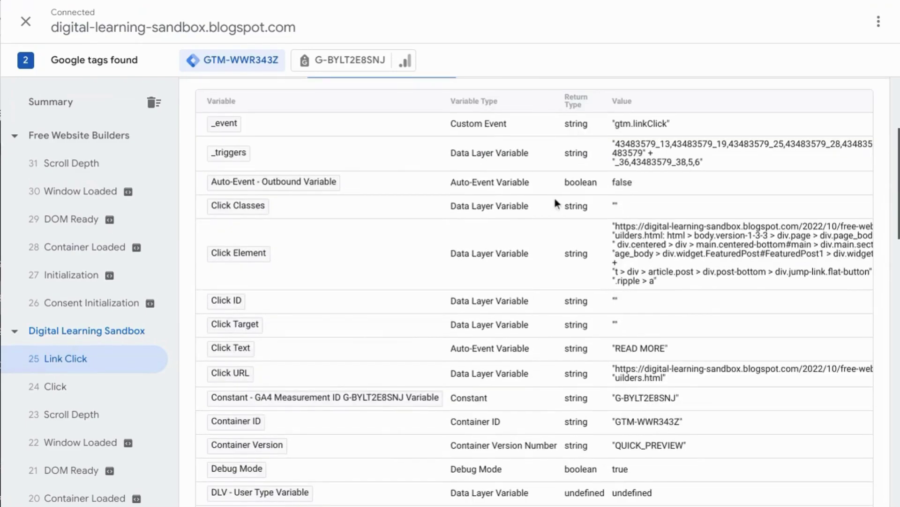
{"action": "scroll", "coordinate": [668, 265], "scroll_direction": "down", "scroll_amount": 2}
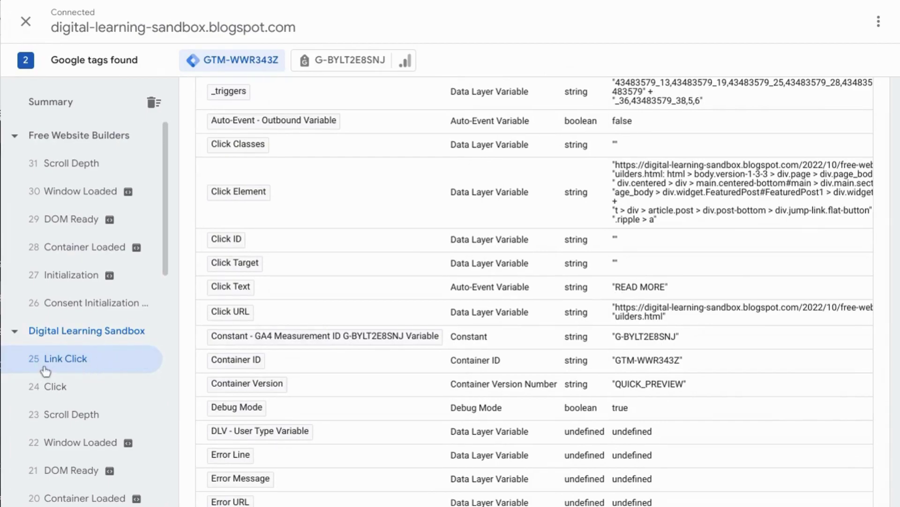
{"action": "left_click", "coordinate": [618, 289]}
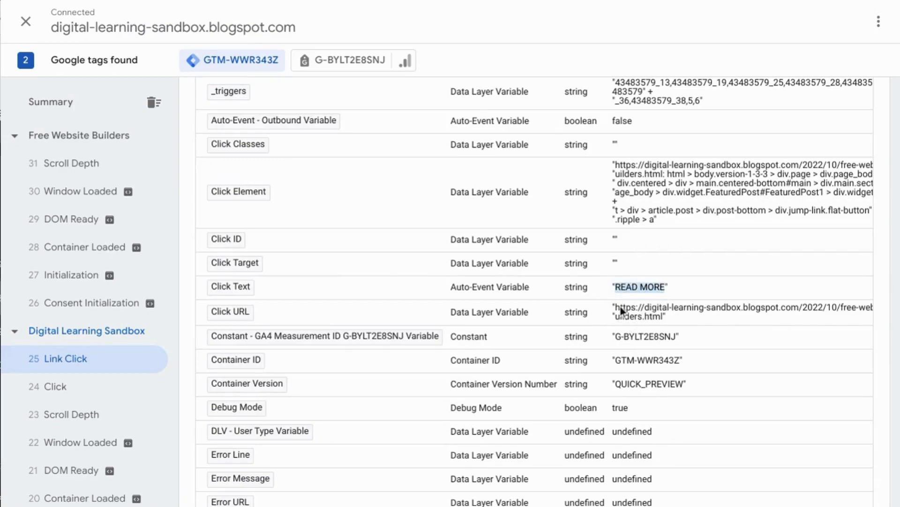
{"action": "left_click_drag", "start_coordinate": [615, 307], "coordinate": [664, 319]}
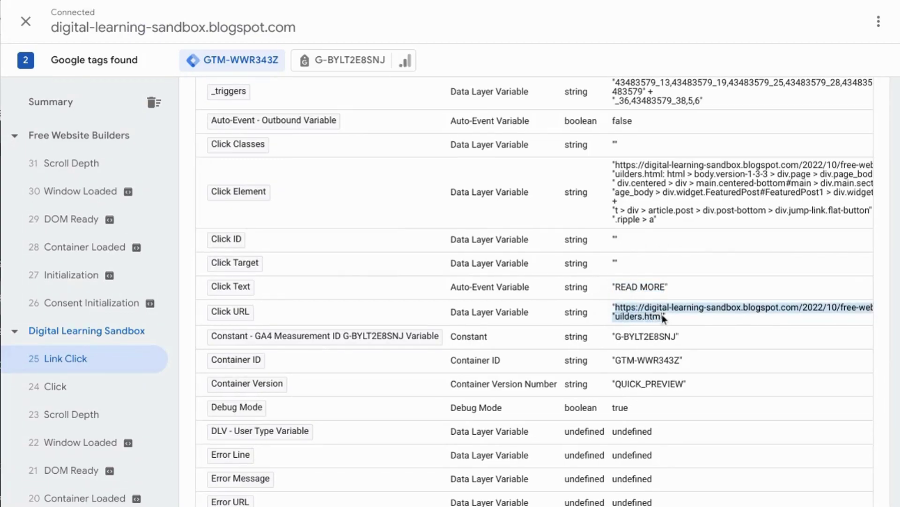
{"action": "scroll", "coordinate": [662, 169], "scroll_direction": "up", "scroll_amount": 5}
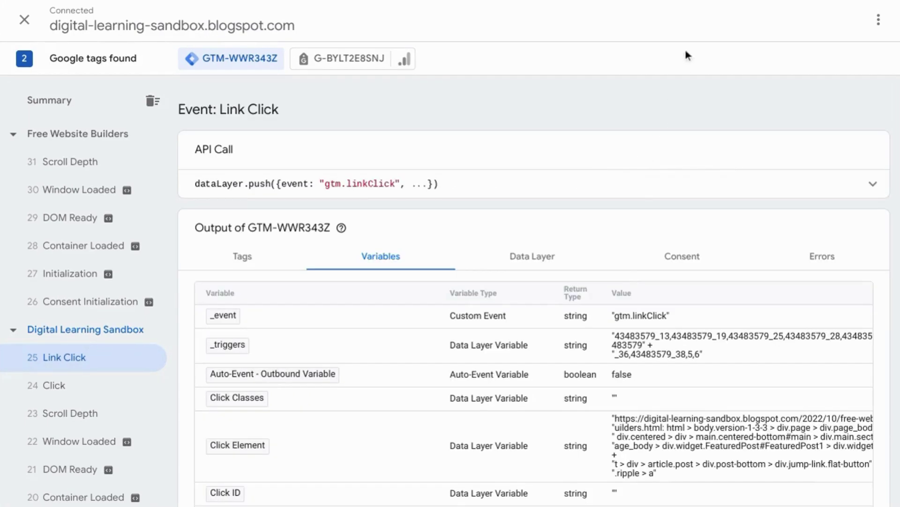
Switch to the Copy of GA4 Traffic Acquisition Overview report in Looker Studio and close its open data source list
{"action": "left_click", "coordinate": [731, 0]}
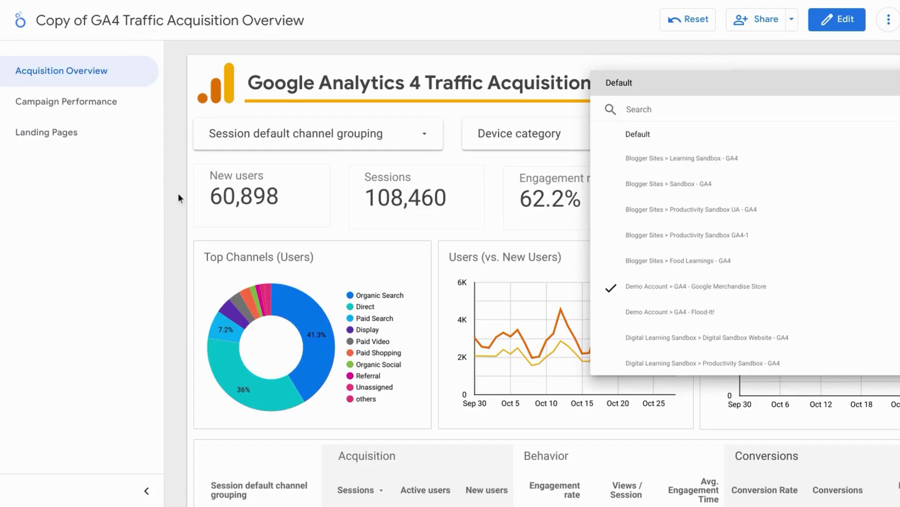
{"action": "left_click", "coordinate": [182, 195]}
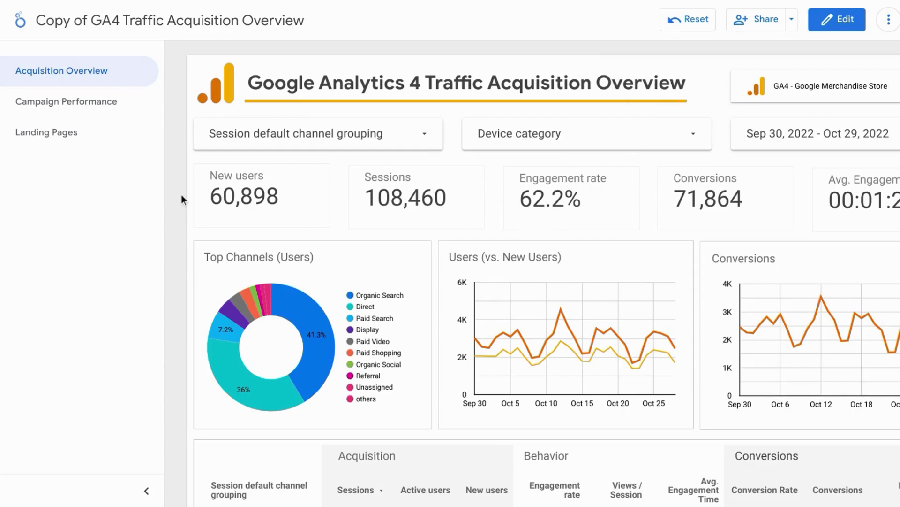